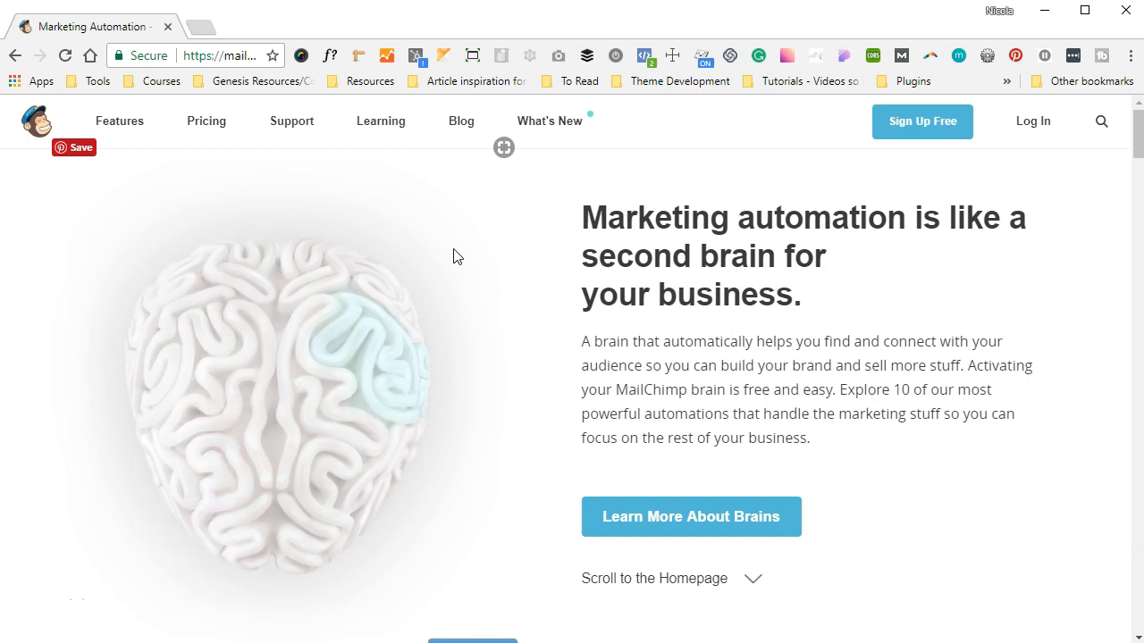
- Sign up for a free account using the email address as username plus a secure password, and submit
{"action": "left_click", "coordinate": [952, 132]}
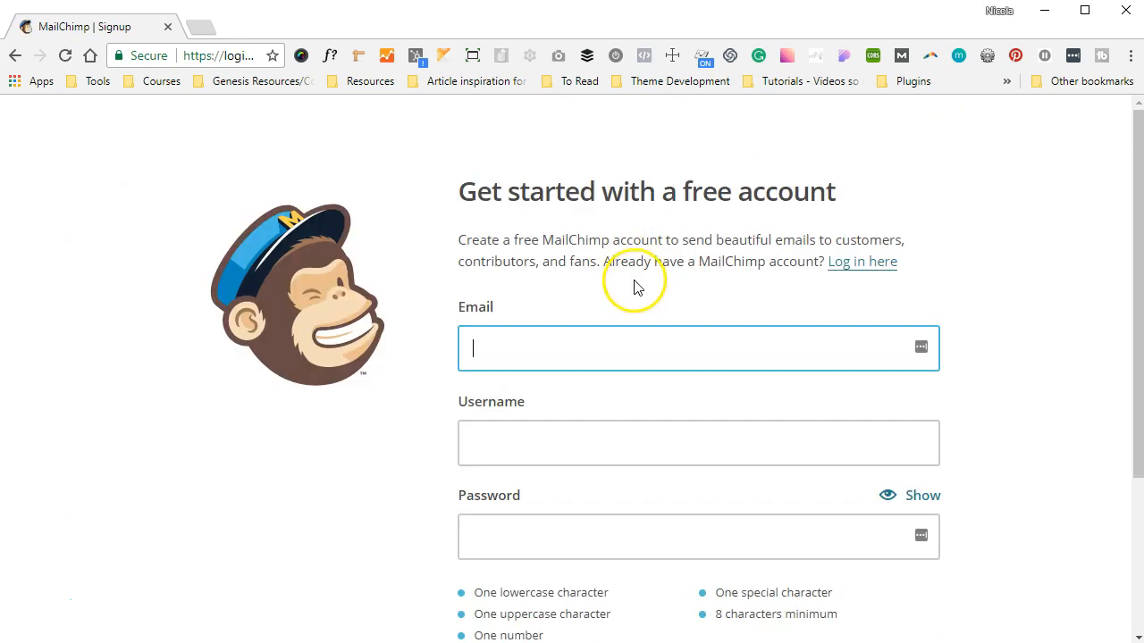
{"action": "left_click", "coordinate": [531, 352]}
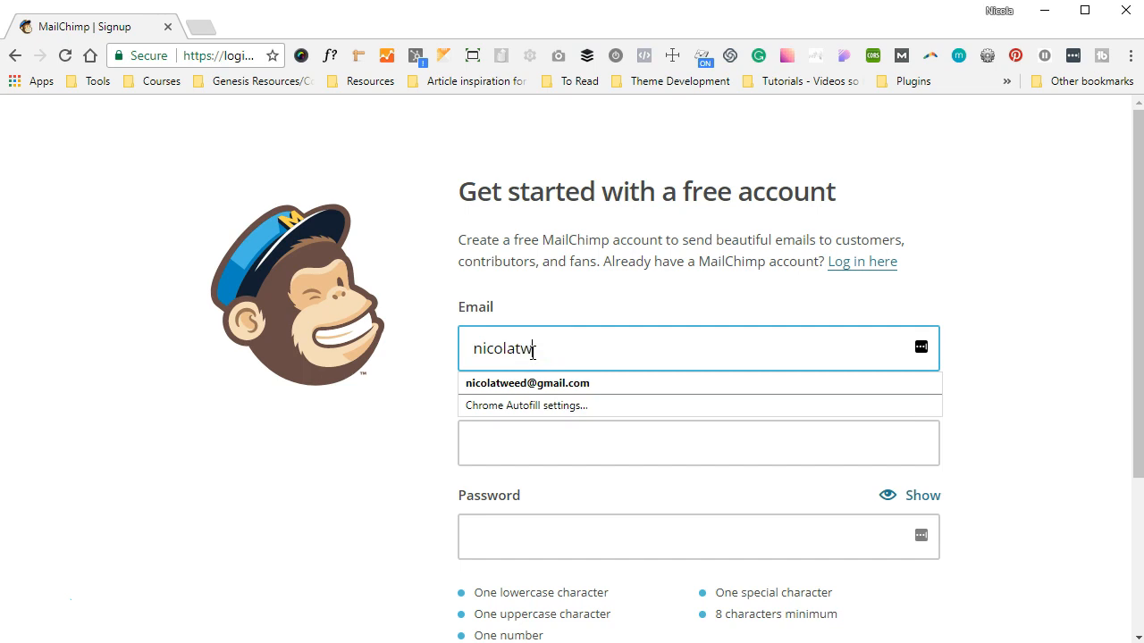
{"action": "key", "text": "Tab"}
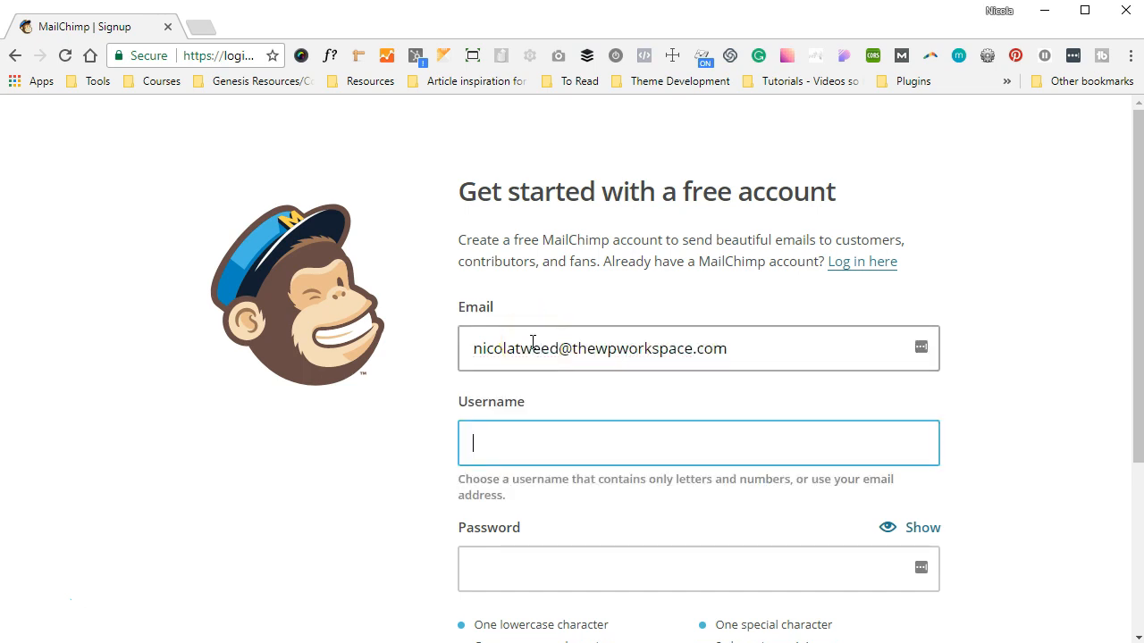
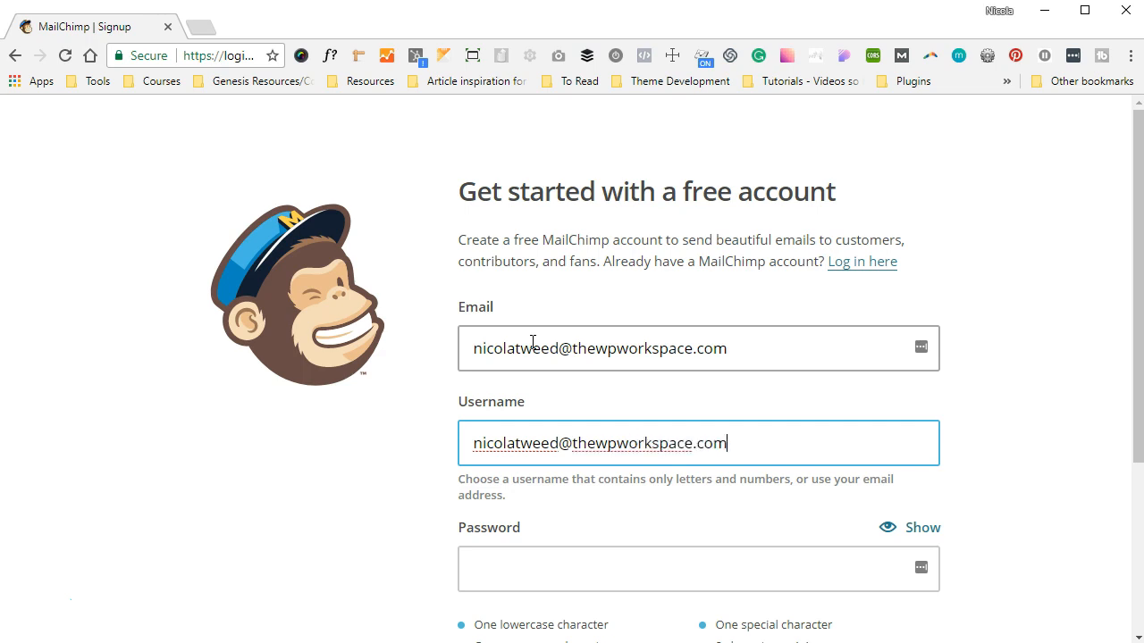
{"action": "key", "text": "Tab"}
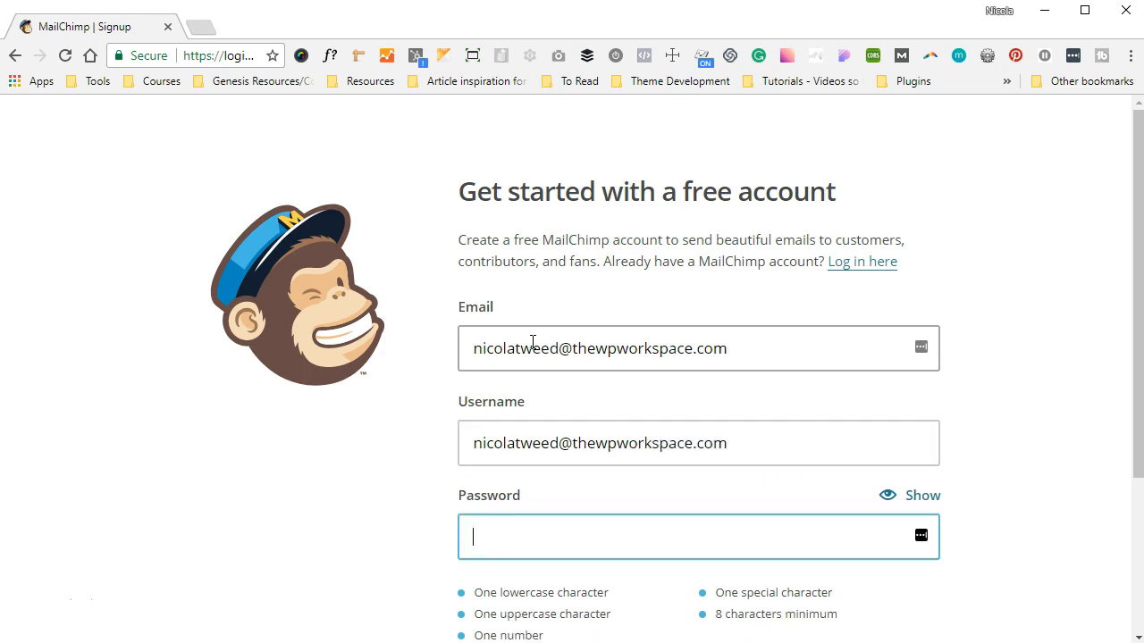
{"action": "type", "text": "••••••"}
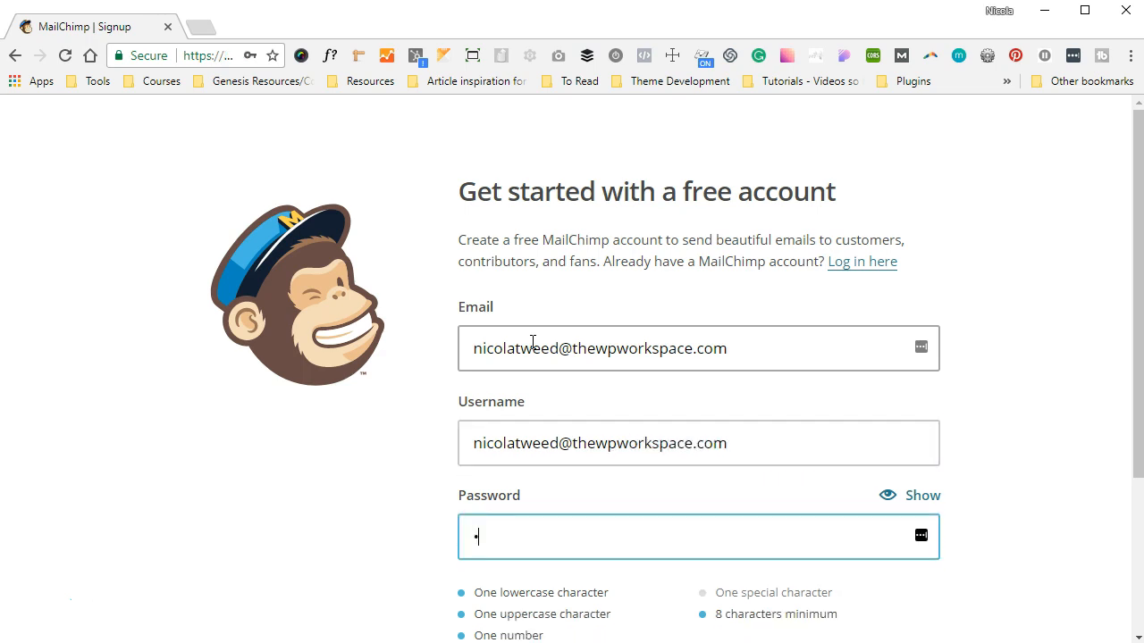
{"action": "type", "text": "••••••"}
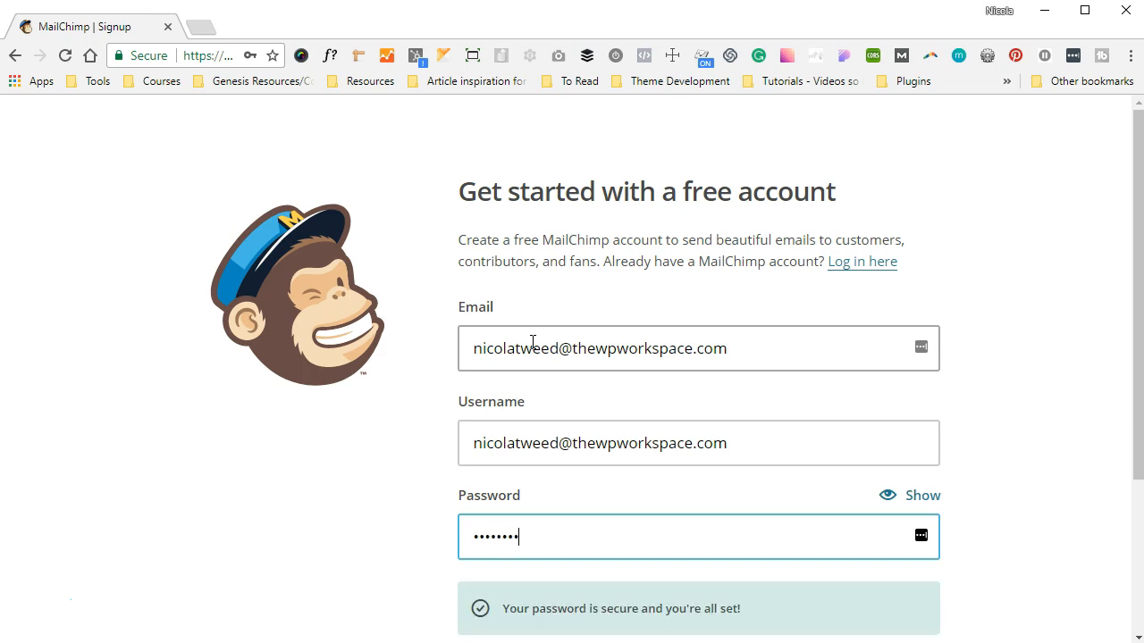
{"action": "type", "text": "•••"}
{"action": "scroll", "coordinate": [531, 304], "scroll_direction": "down", "scroll_amount": 2}
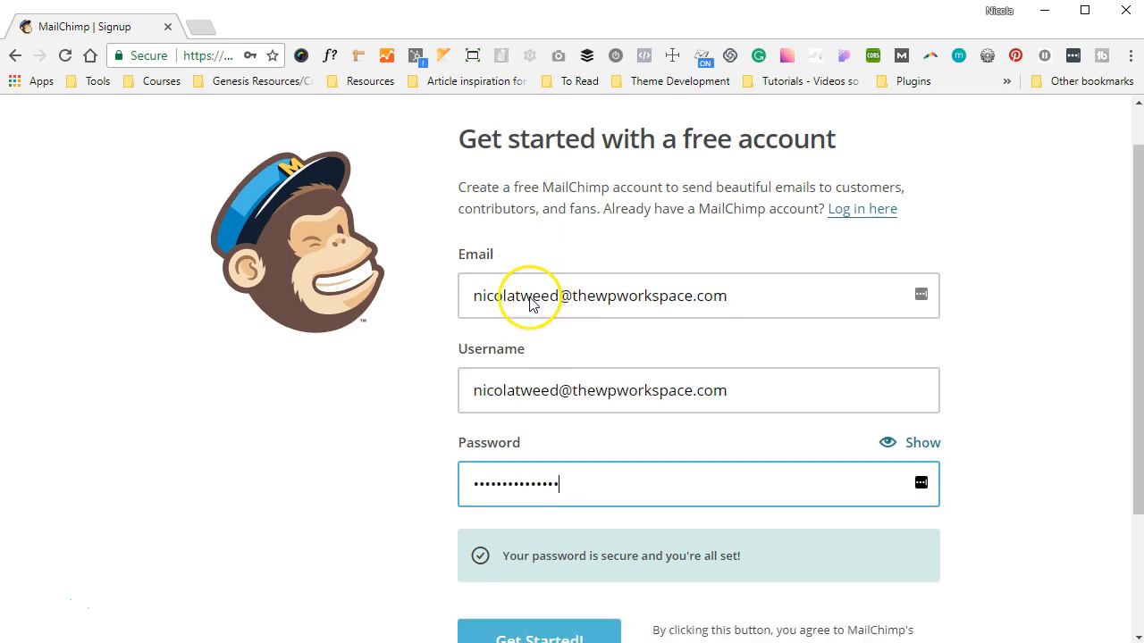
{"action": "scroll", "coordinate": [531, 297], "scroll_direction": "down", "scroll_amount": 1}
{"action": "left_click", "coordinate": [533, 469]}
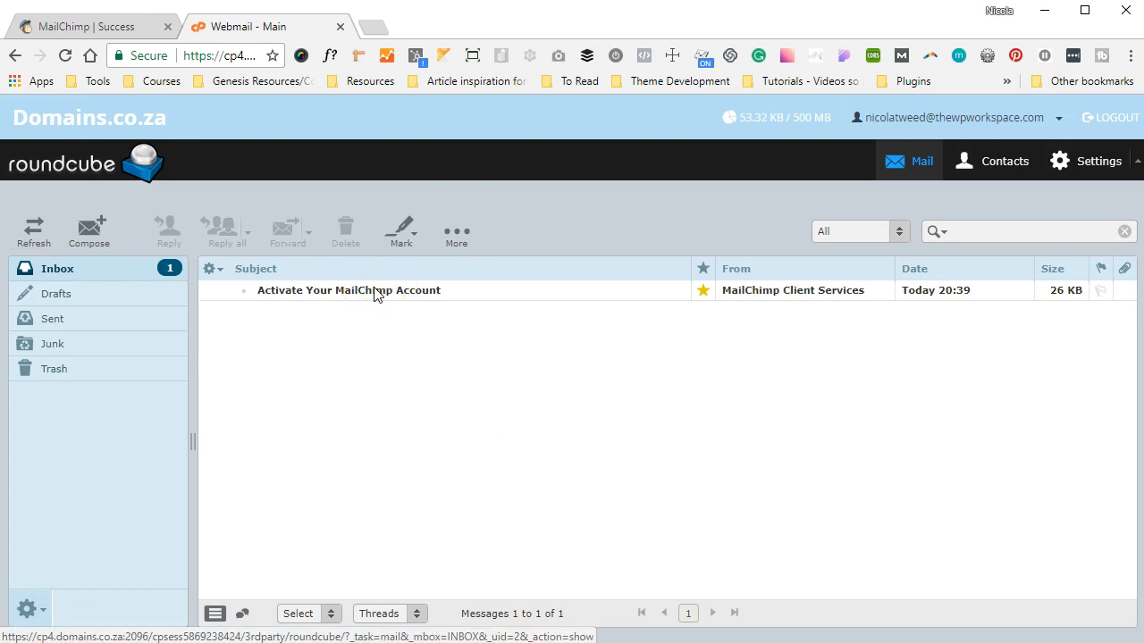
- Open the MailChimp activation email, display its images and follow the Activate Account link
{"action": "double_click", "coordinate": [423, 296]}
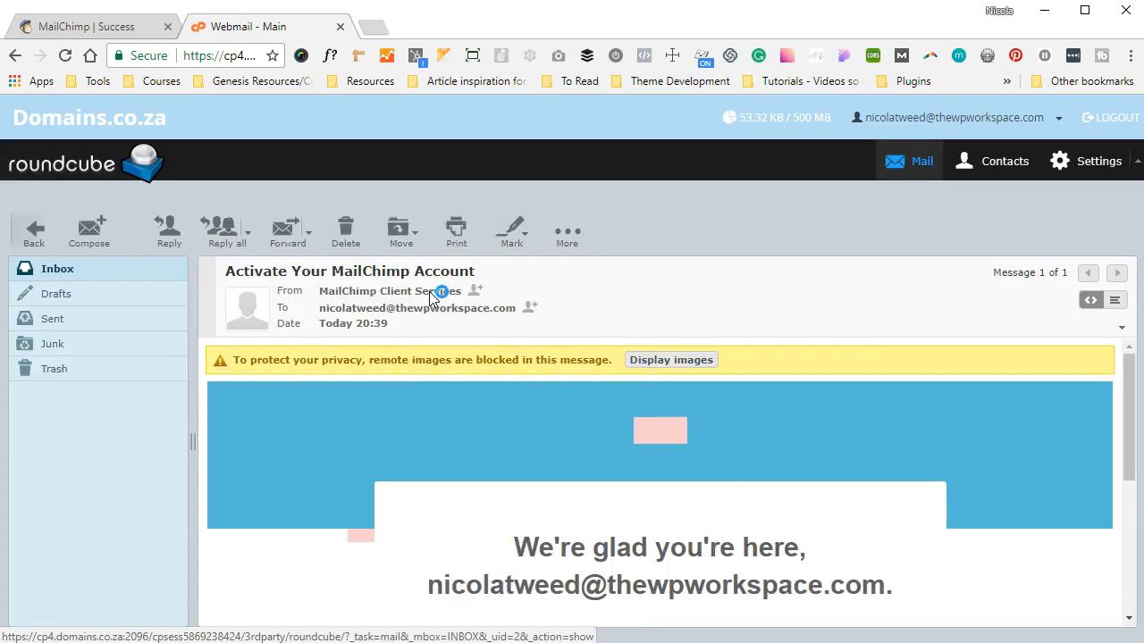
{"action": "left_click", "coordinate": [612, 350]}
{"action": "scroll", "coordinate": [612, 350], "scroll_direction": "down", "scroll_amount": 1}
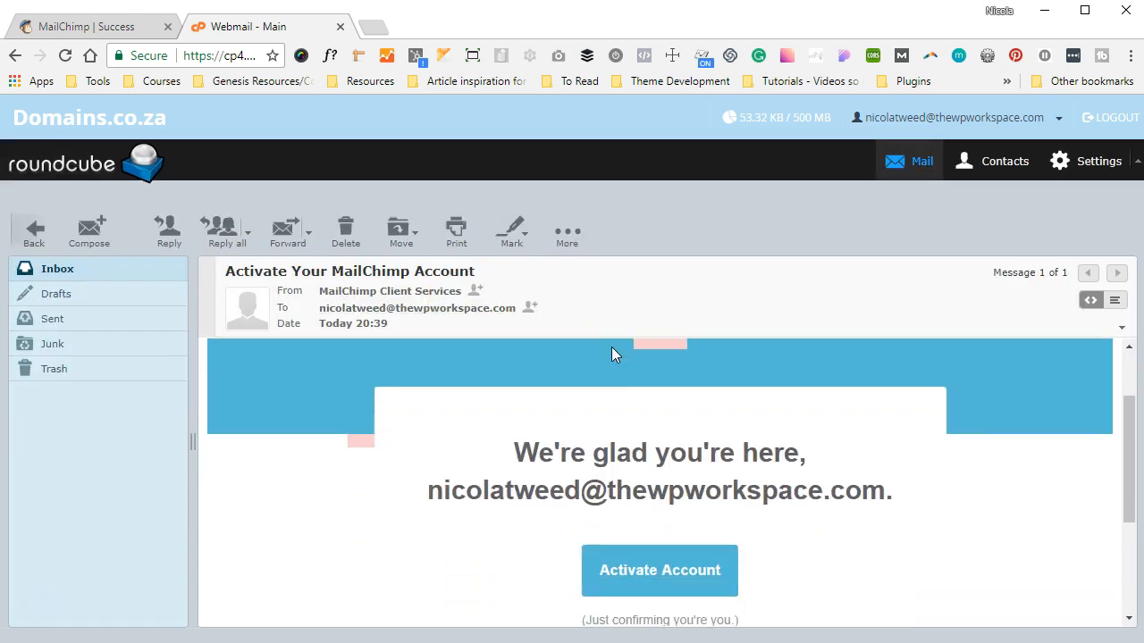
{"action": "scroll", "coordinate": [612, 351], "scroll_direction": "down", "scroll_amount": 1}
{"action": "scroll", "coordinate": [613, 353], "scroll_direction": "down", "scroll_amount": 1}
{"action": "left_click", "coordinate": [706, 440]}
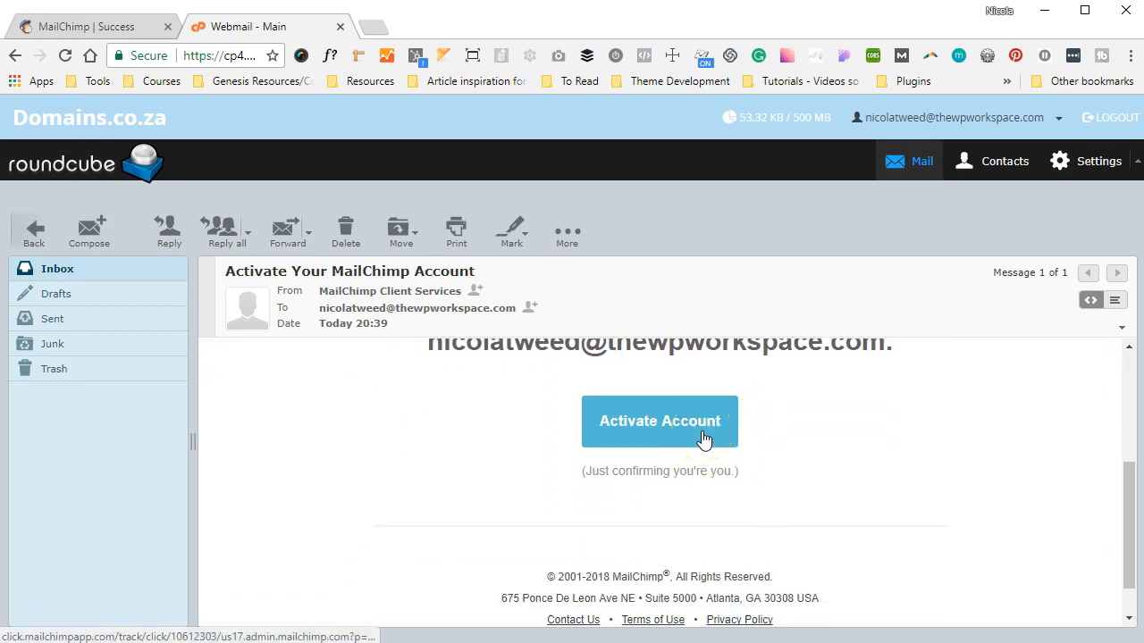
{"action": "left_click", "coordinate": [704, 438]}
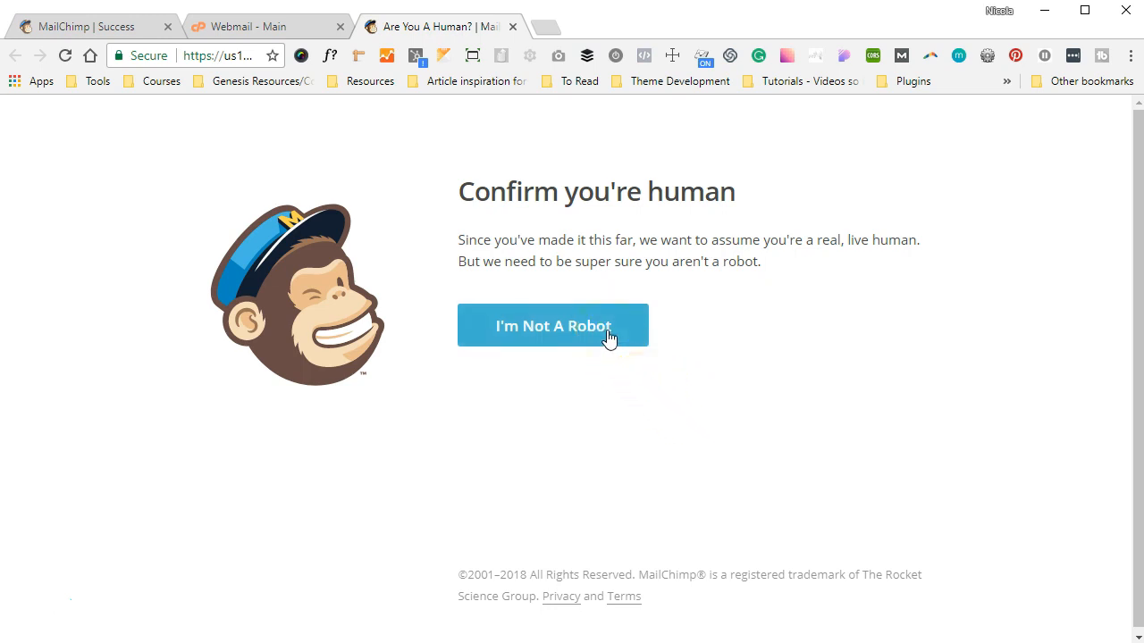
- Pass the I'm Not A Robot check, dismiss the alert, and submit the first and last name
{"action": "left_click", "coordinate": [609, 337]}
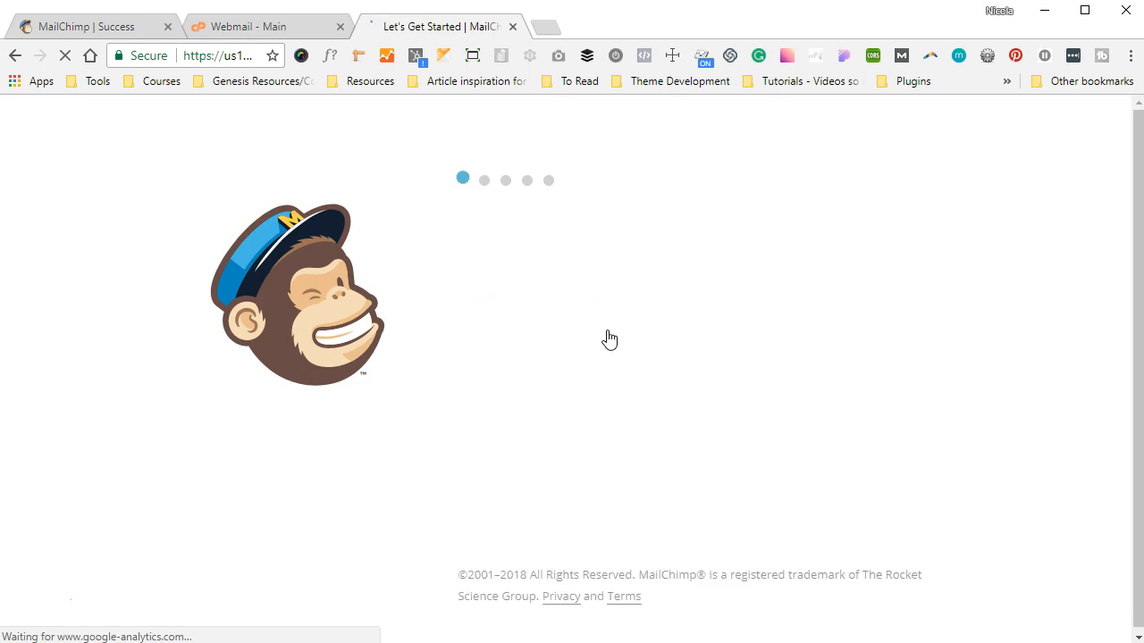
{"action": "left_click", "coordinate": [704, 153]}
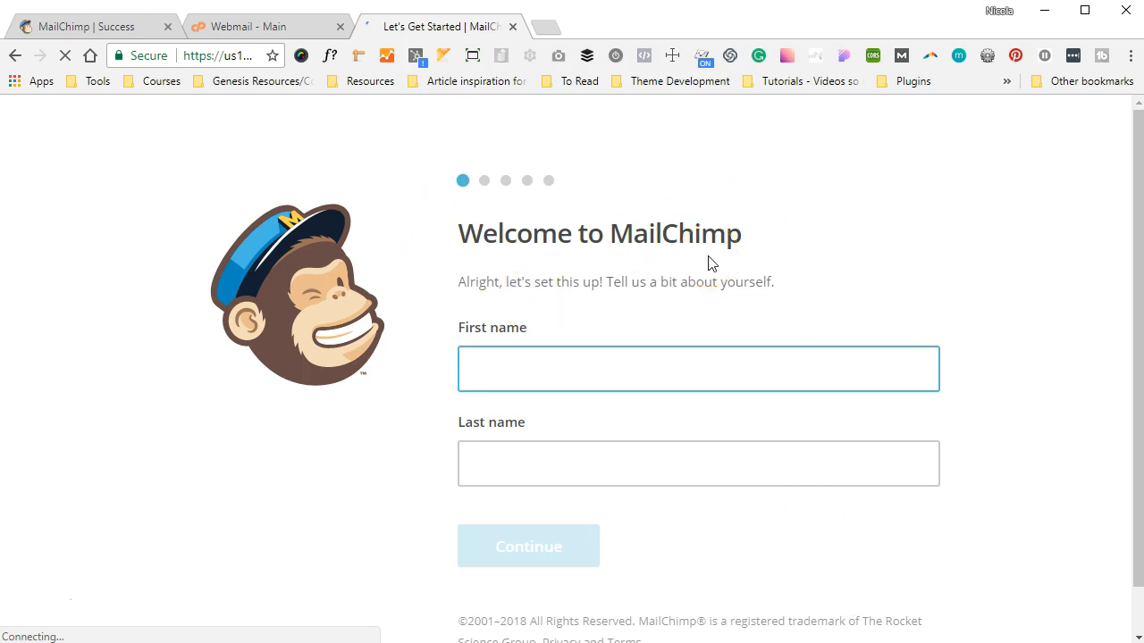
{"action": "key", "text": "Tab"}
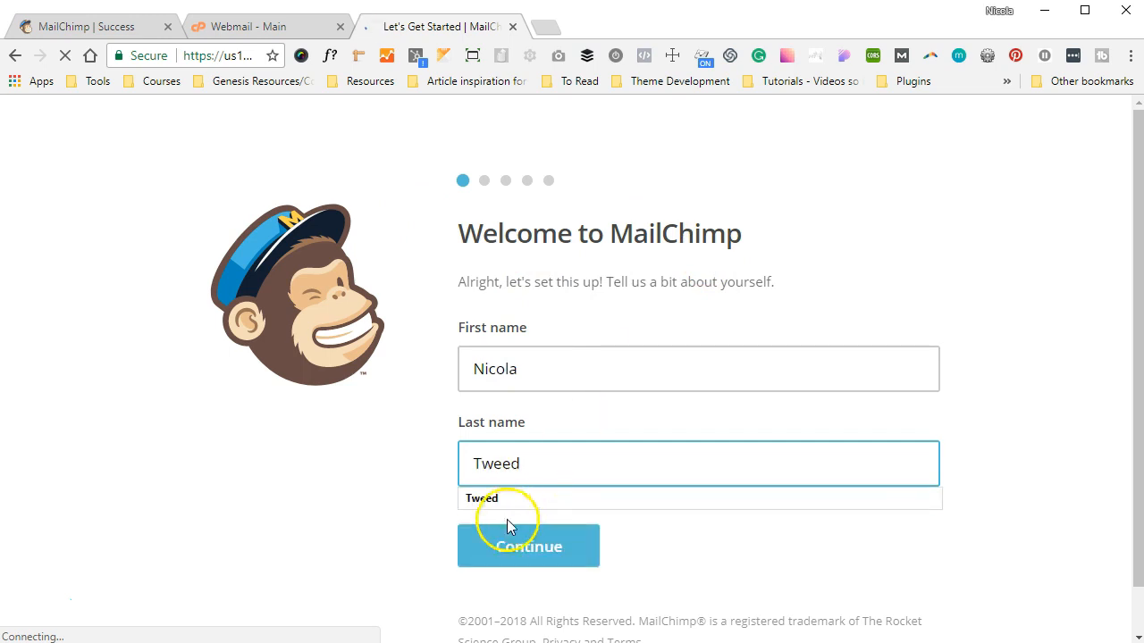
{"action": "left_click", "coordinate": [507, 527]}
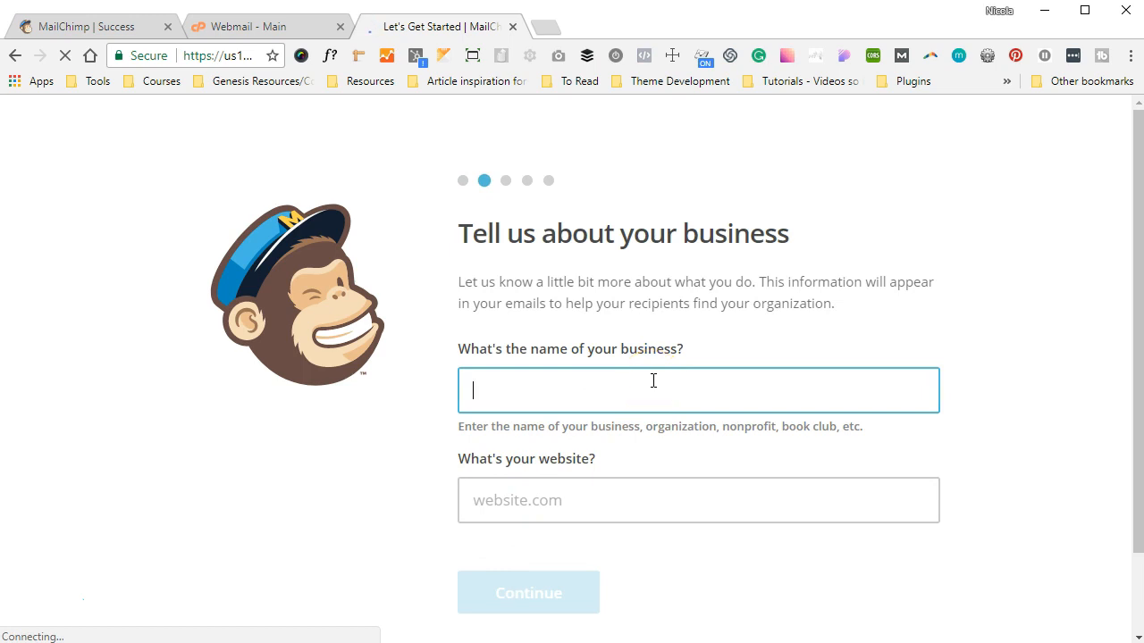
- Enter the business name from suggestions and the business website, then continue
{"action": "type", "text": "THe W"}
{"action": "key", "text": "BackSpace"}
{"action": "key", "text": "BackSpace"}
{"action": "key", "text": "BackSpace"}
{"action": "key", "text": "BackSpace"}
{"action": "key", "text": "BackSpace"}
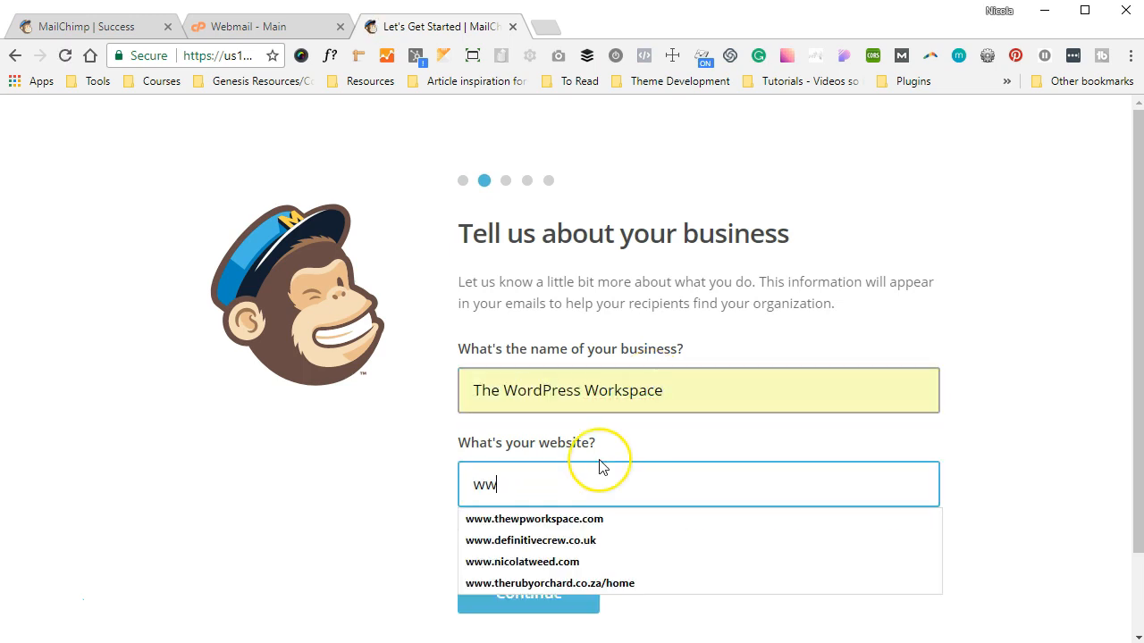
{"action": "type", "text": "w.thewpworkspace.com"}
{"action": "left_click", "coordinate": [533, 591]}
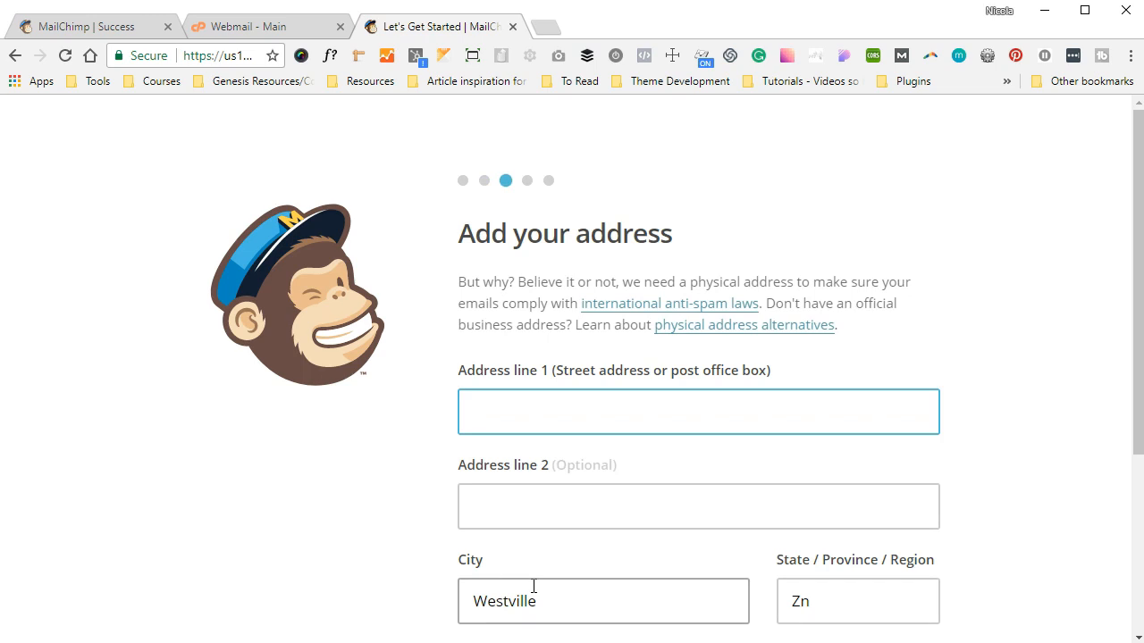
- Autofill the postal address from the saved suggestion and submit it
{"action": "type", "text": "12"}
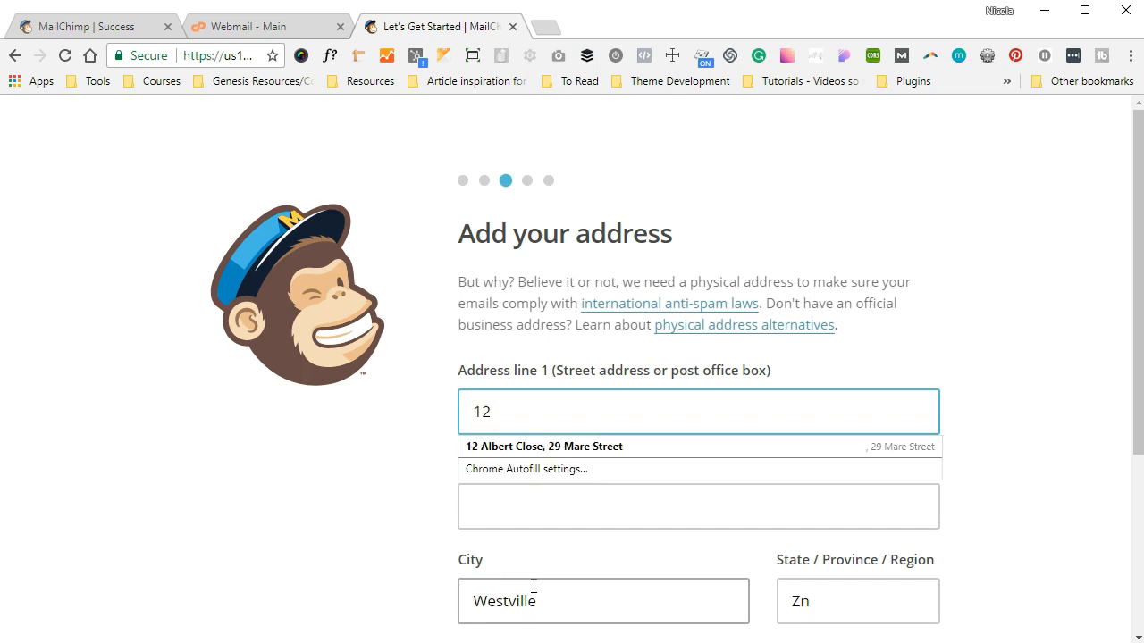
{"action": "key", "text": "Down"}
{"action": "key", "text": "Return"}
{"action": "scroll", "coordinate": [628, 465], "scroll_direction": "down", "scroll_amount": 3}
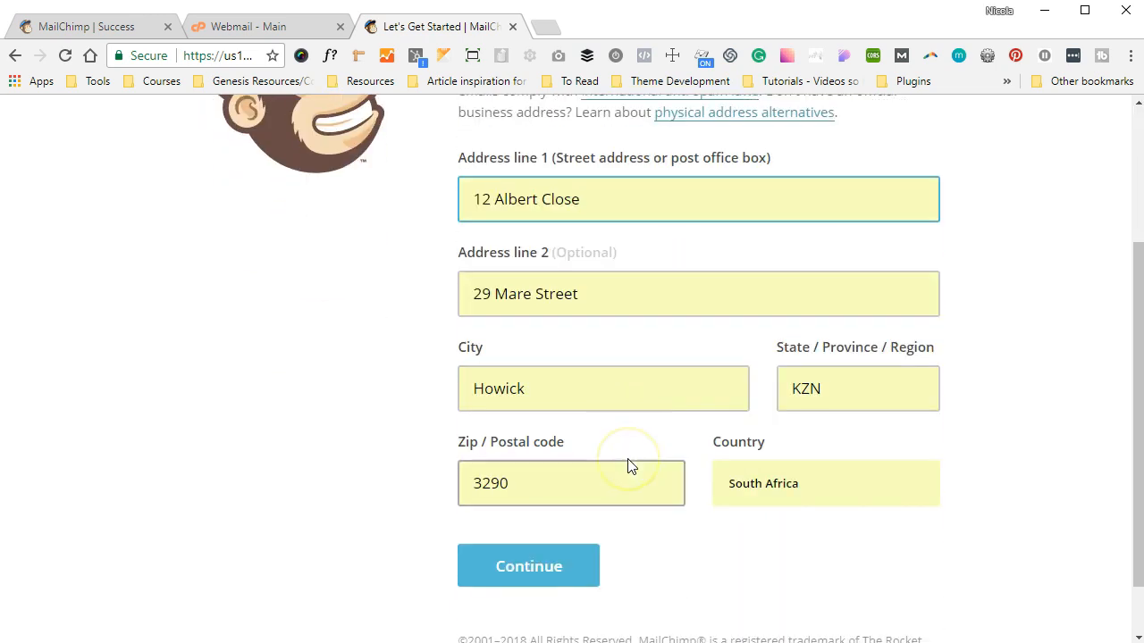
{"action": "left_click", "coordinate": [532, 570]}
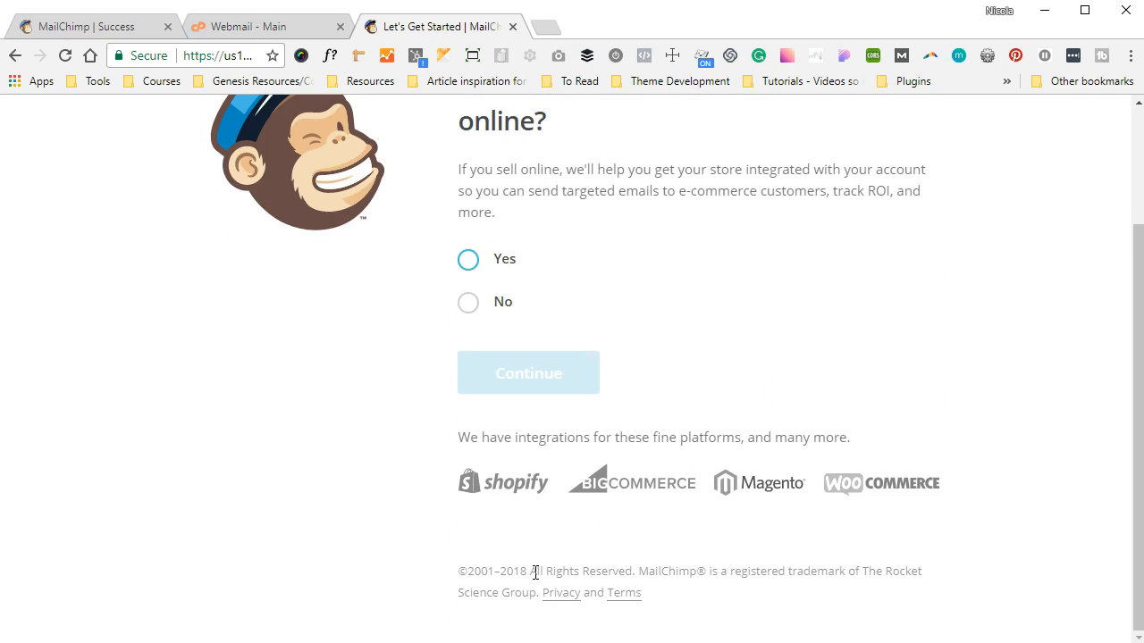
- Answer No to selling anything online and continue
{"action": "scroll", "coordinate": [664, 436], "scroll_direction": "up", "scroll_amount": 2}
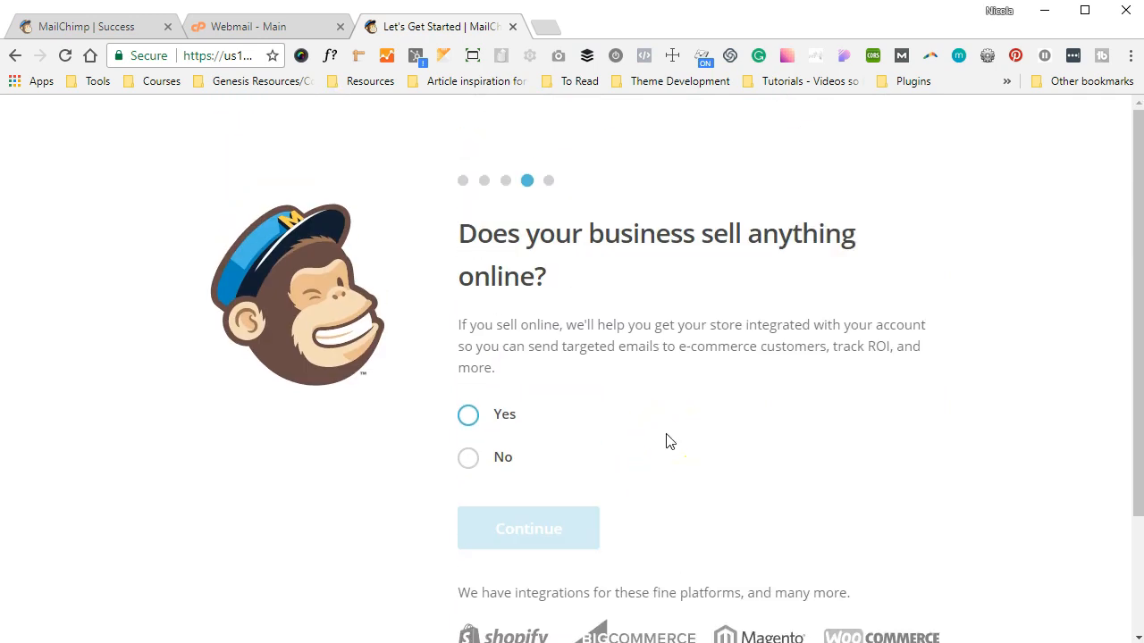
{"action": "left_click", "coordinate": [471, 460]}
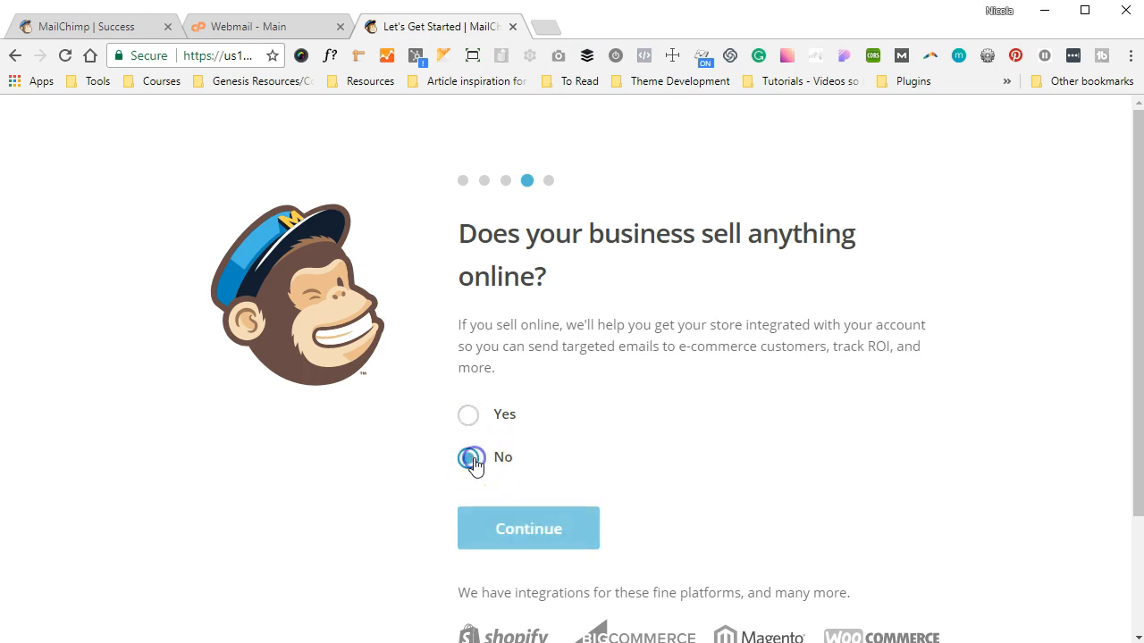
{"action": "left_click", "coordinate": [500, 528]}
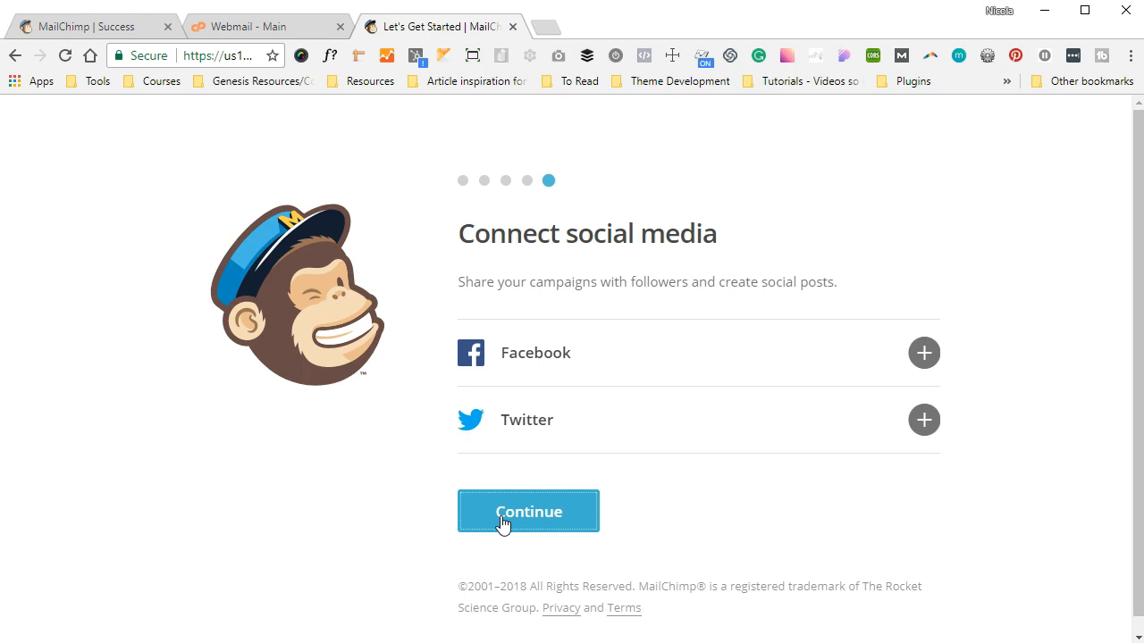
- Continue past Connect social media without linking Facebook or Twitter
{"action": "right_click", "coordinate": [501, 523]}
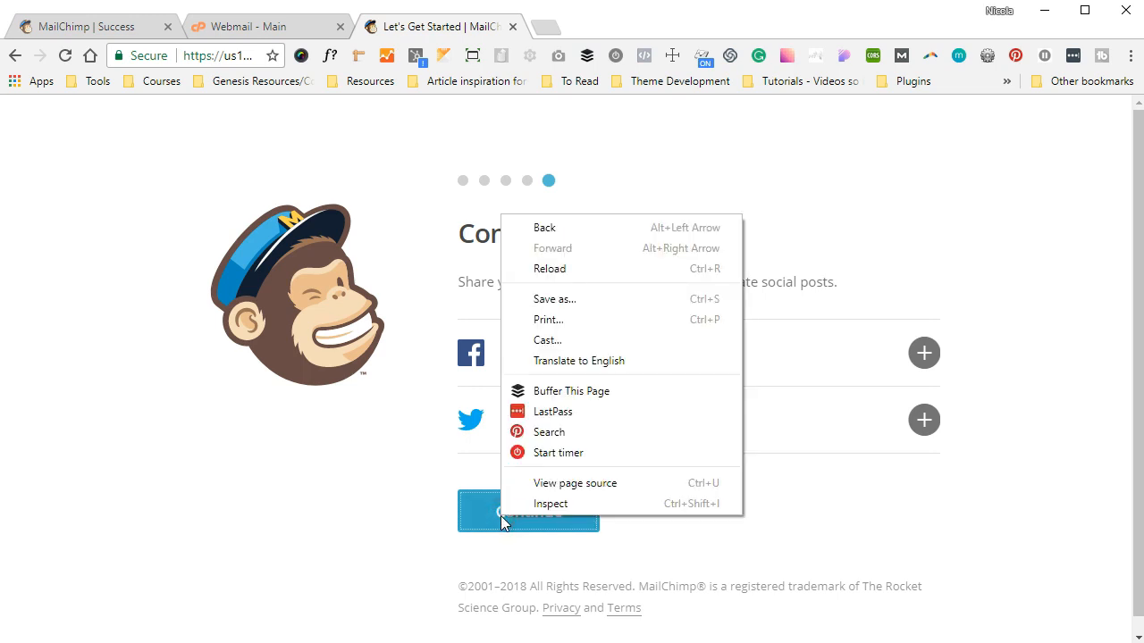
{"action": "left_click", "coordinate": [500, 515]}
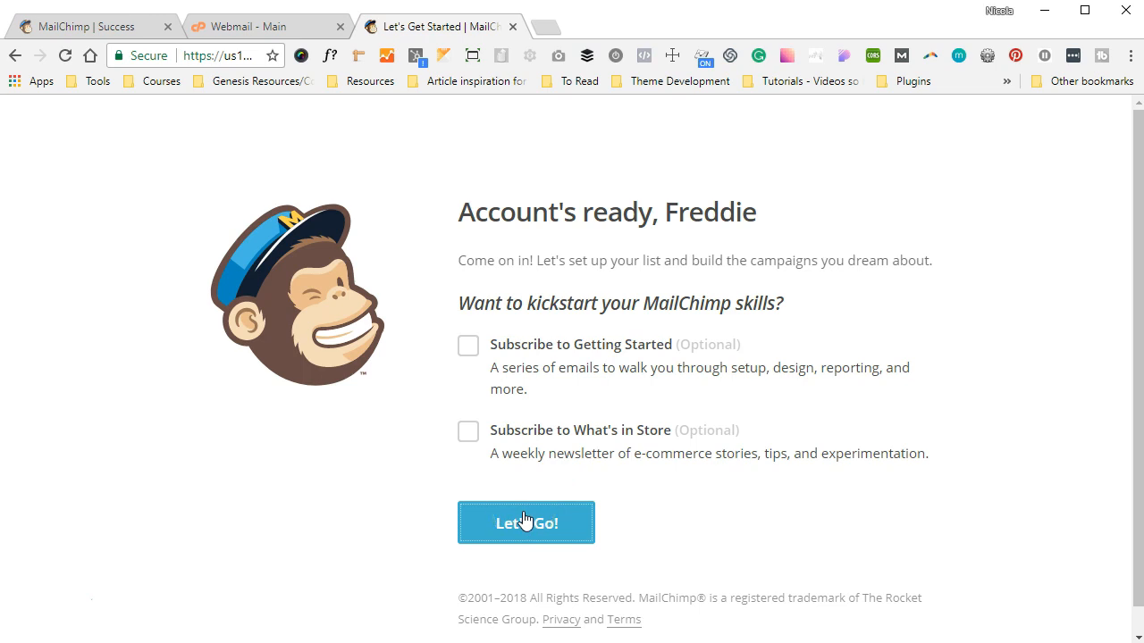
- Leave both newsletter checkboxes unticked and click Let's Go! to finish onboarding
{"action": "left_click", "coordinate": [525, 522]}
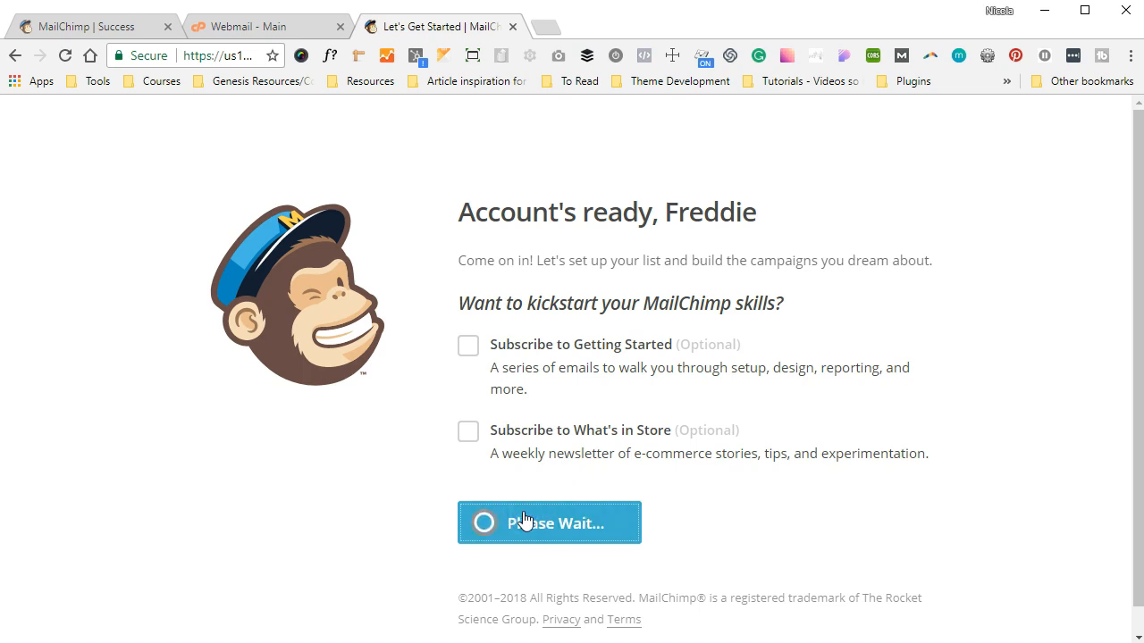